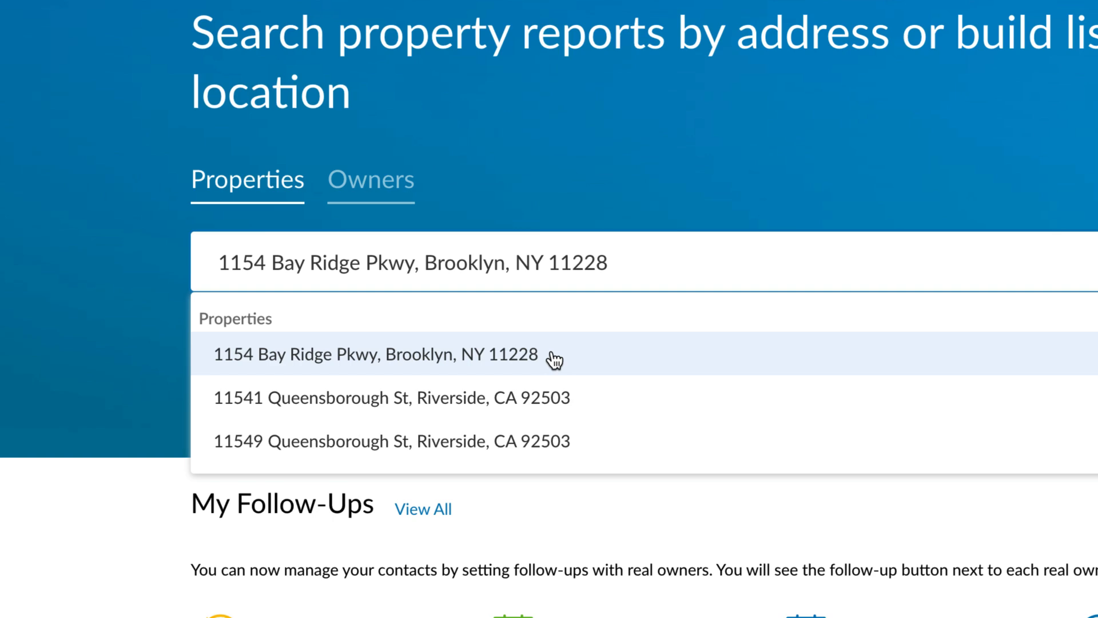
{"action": "left_click", "coordinate": [553, 360]}
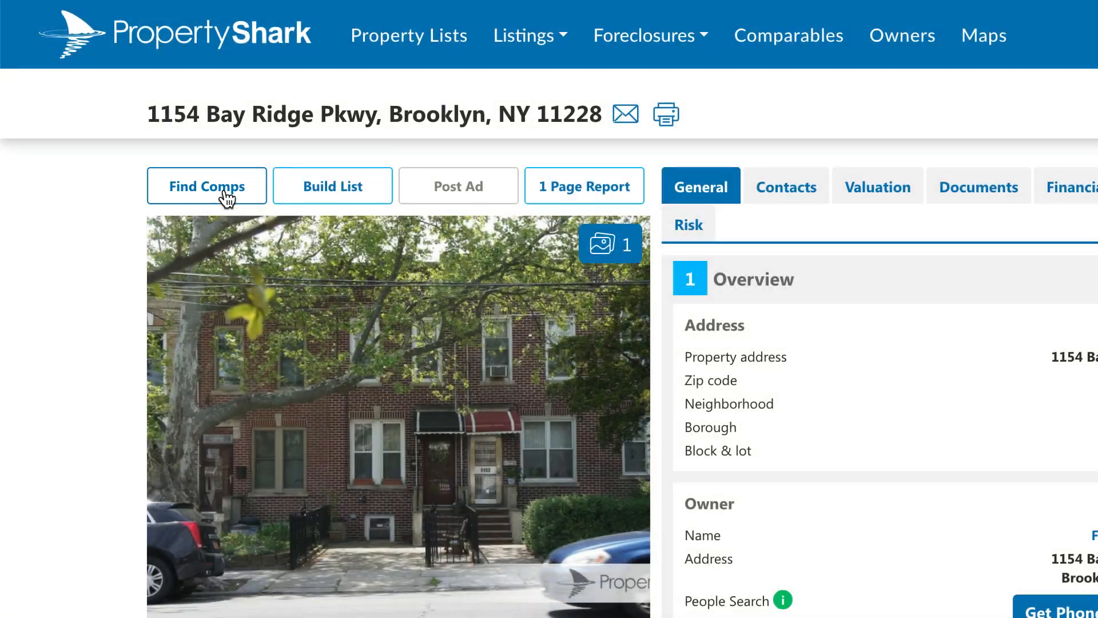
{"action": "left_click", "coordinate": [225, 192]}
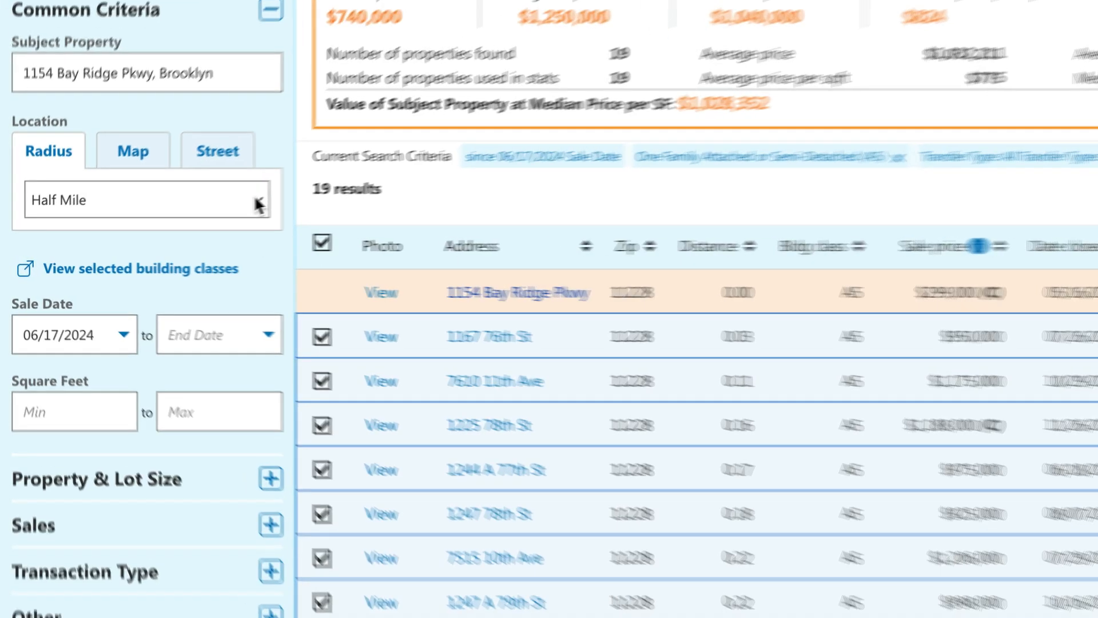
Change the radius, set minimums of 2 stories, width 20 and lot depth 50, and expand Unit size and Sales filters.
{"action": "left_click", "coordinate": [238, 212]}
{"action": "left_click", "coordinate": [264, 238]}
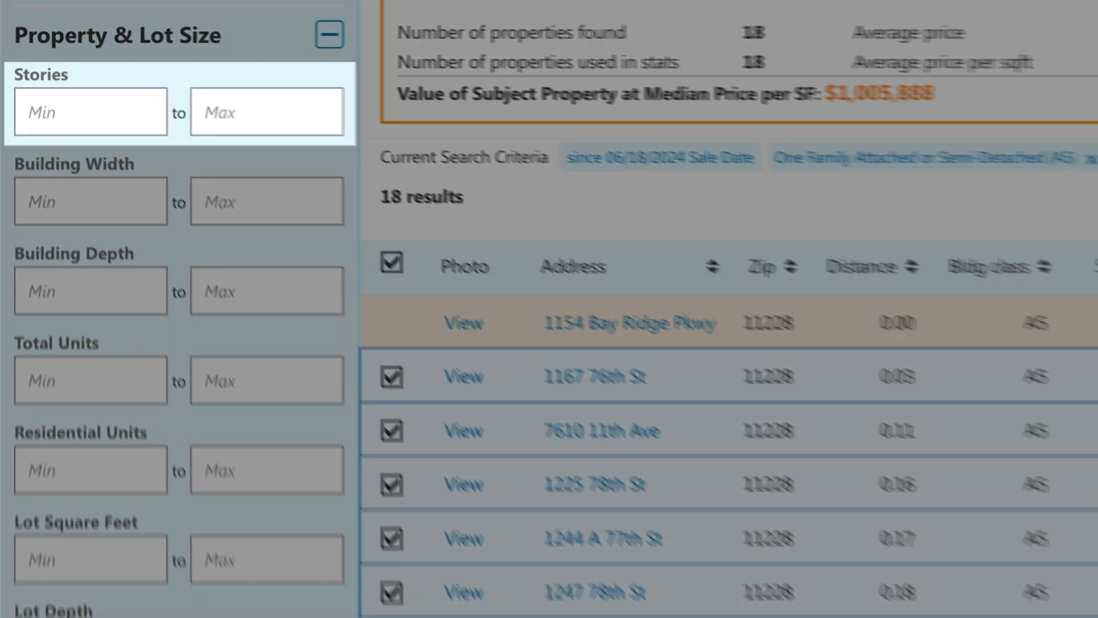
{"action": "type", "text": "2"}
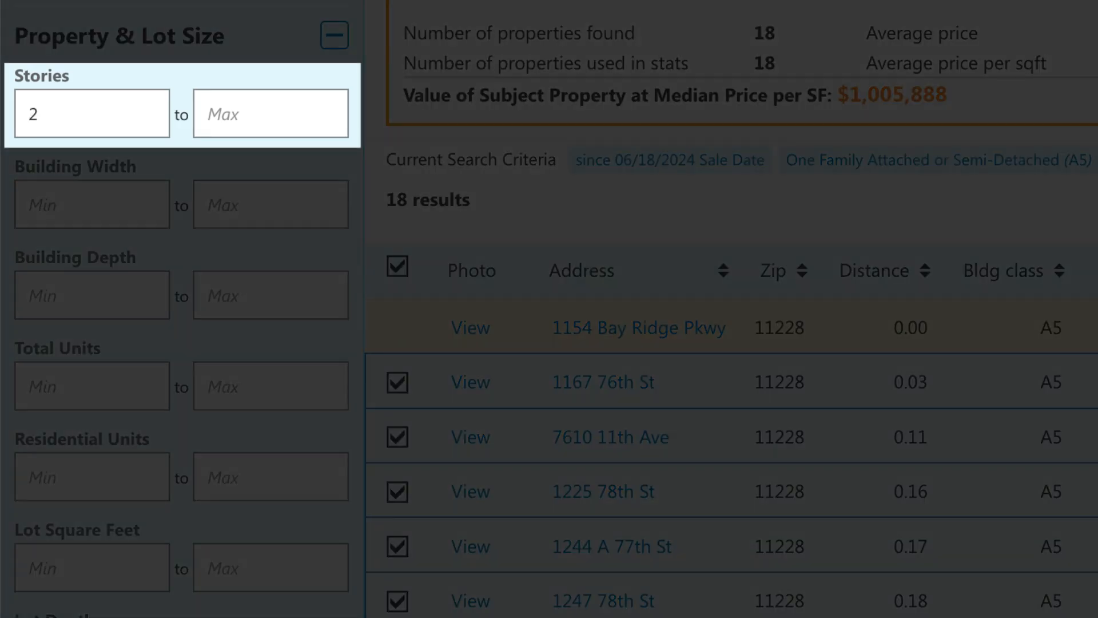
{"action": "type", "text": "20"}
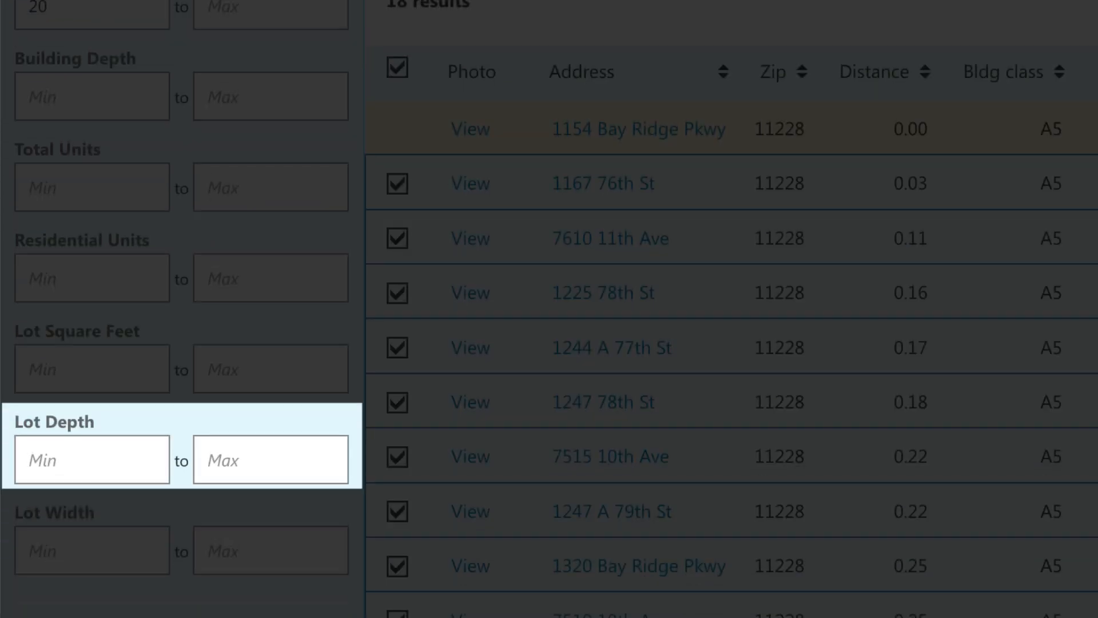
{"action": "type", "text": "50"}
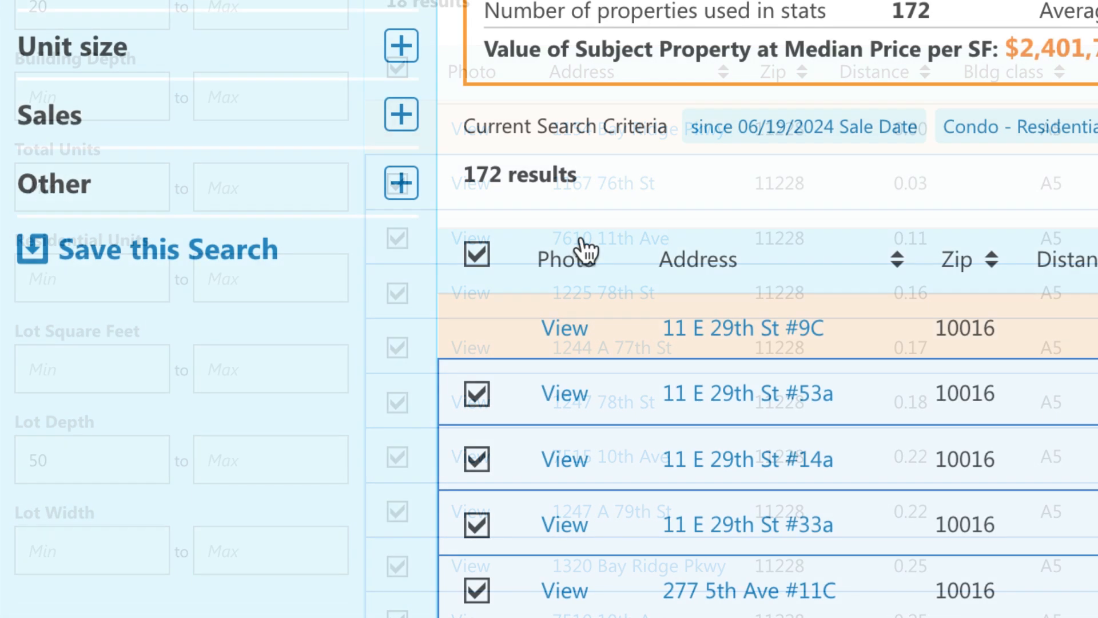
{"action": "left_click", "coordinate": [405, 52]}
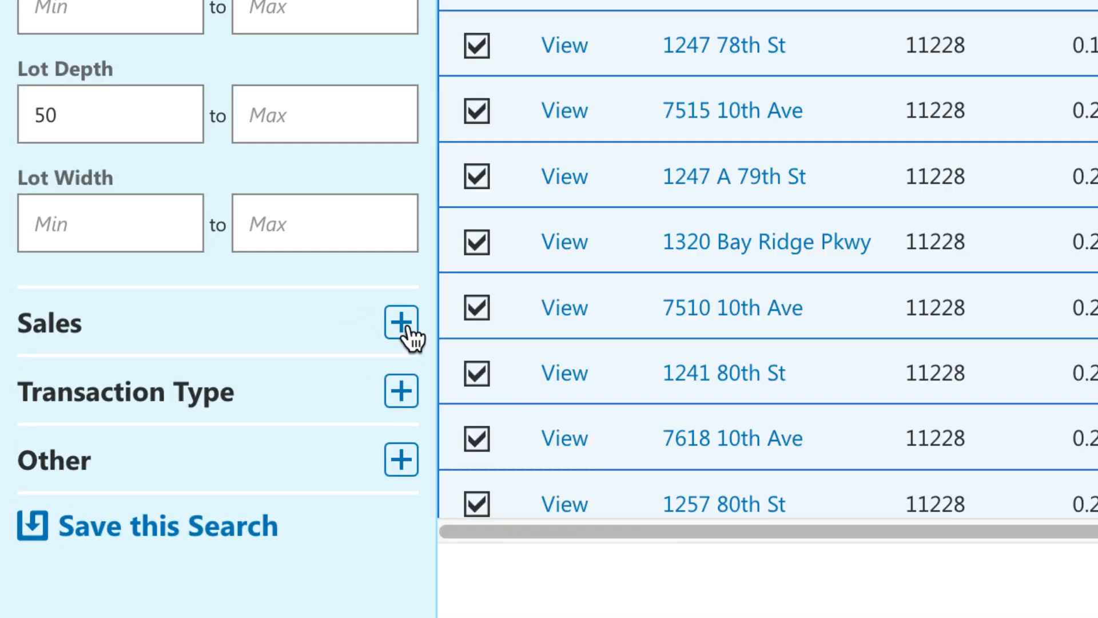
{"action": "left_click", "coordinate": [399, 327]}
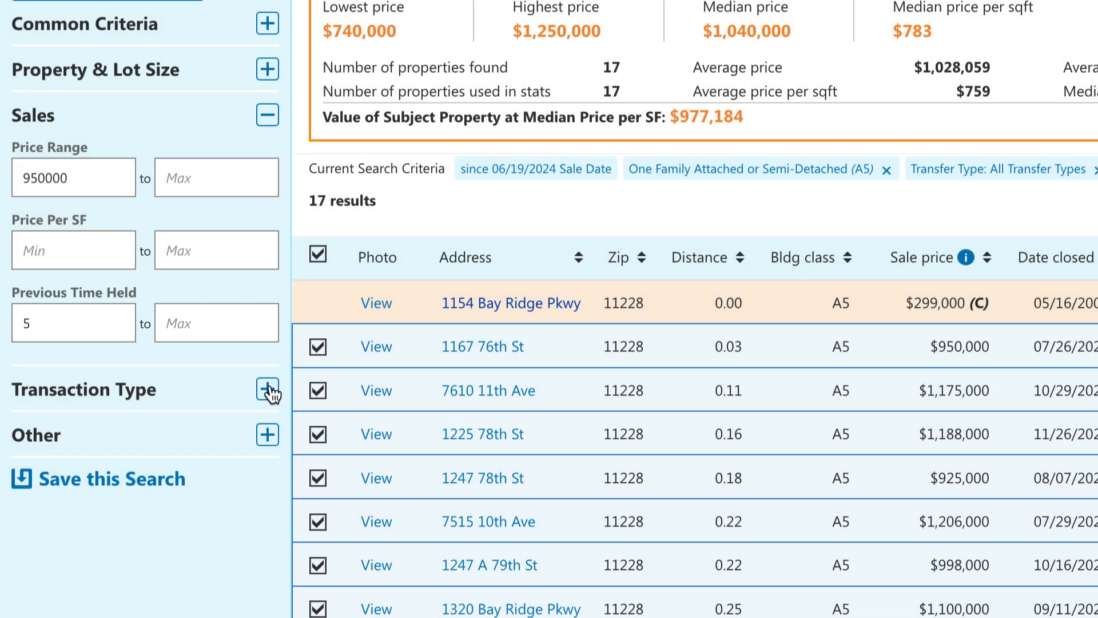
Try the Related Parties and Fractional Sale transaction types, then revert to All Transfer Types.
{"action": "left_click", "coordinate": [268, 389]}
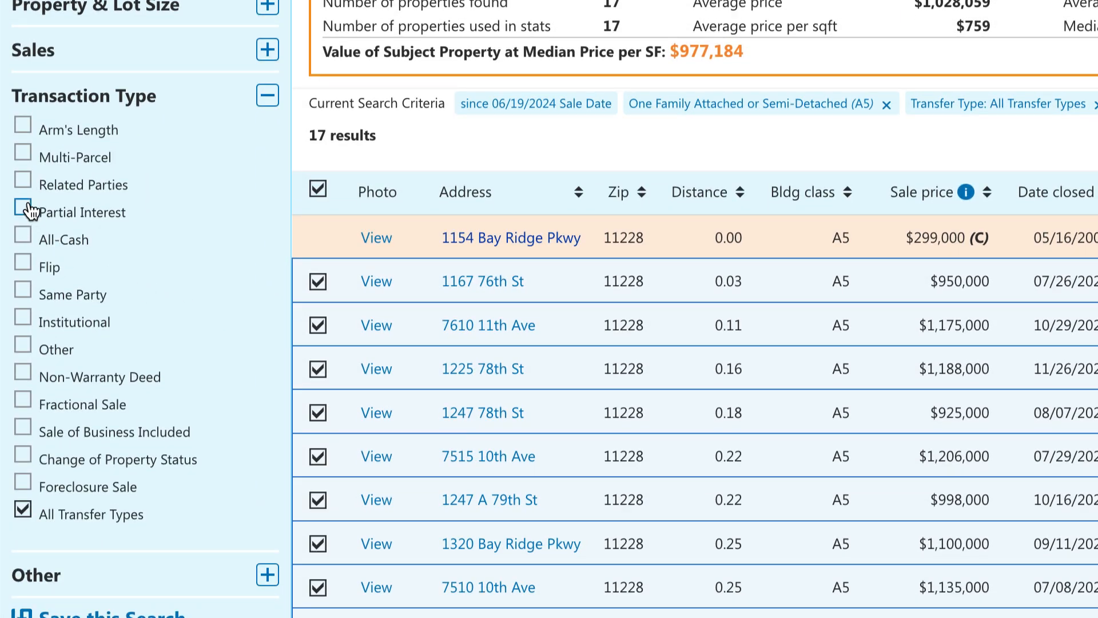
{"action": "left_click", "coordinate": [23, 181]}
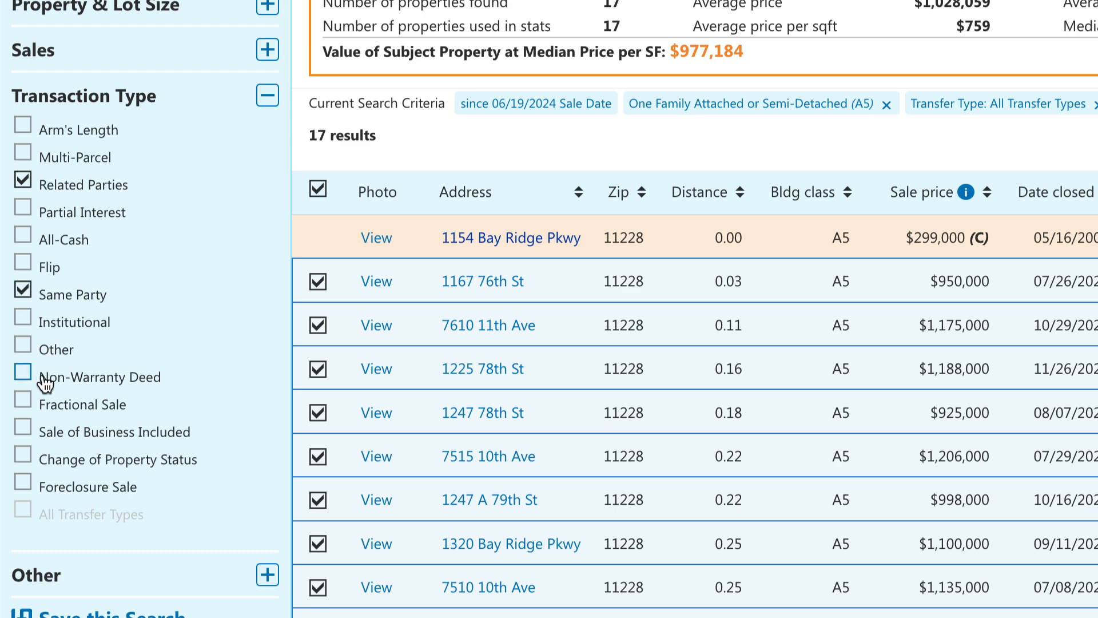
{"action": "left_click", "coordinate": [24, 400]}
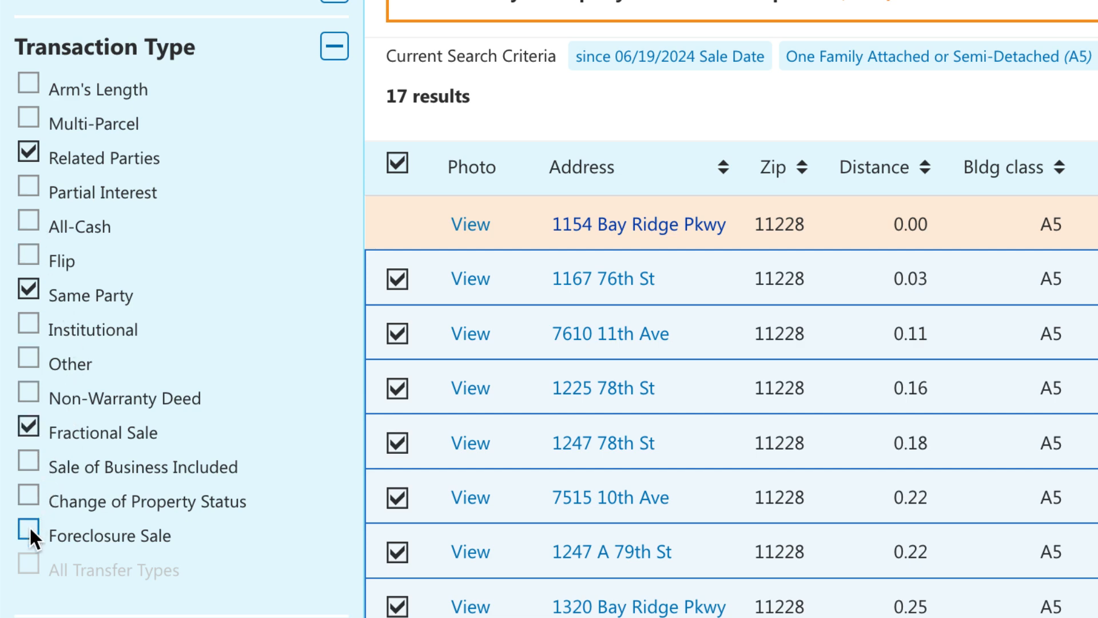
{"action": "left_click", "coordinate": [28, 565]}
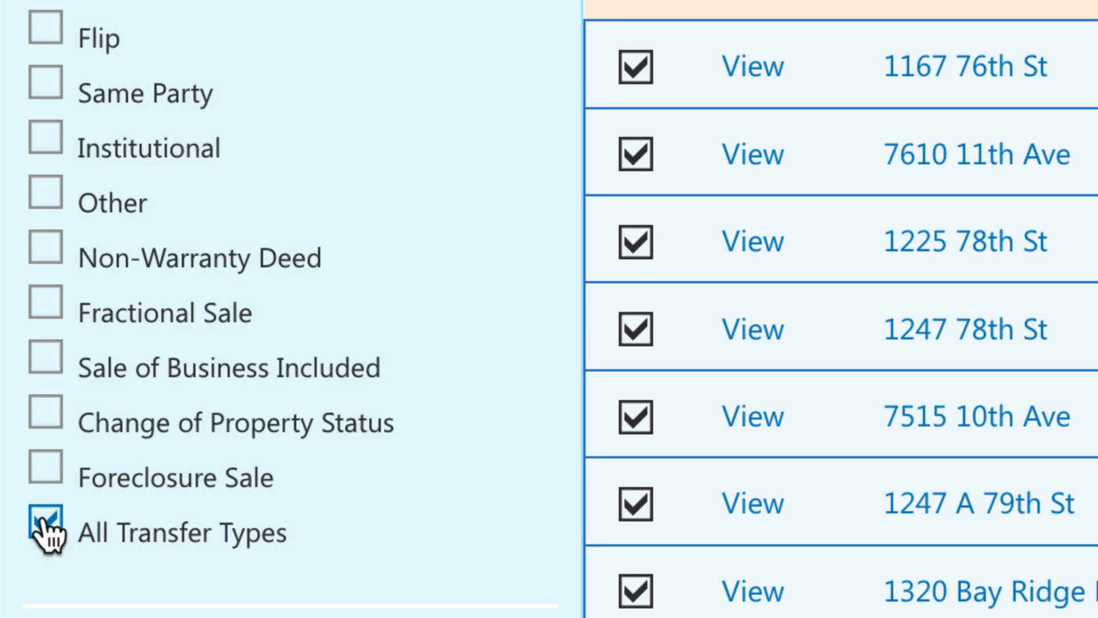
Review the zoning choices under Other filters and keep Tax Class set to All.
{"action": "left_click", "coordinate": [199, 459]}
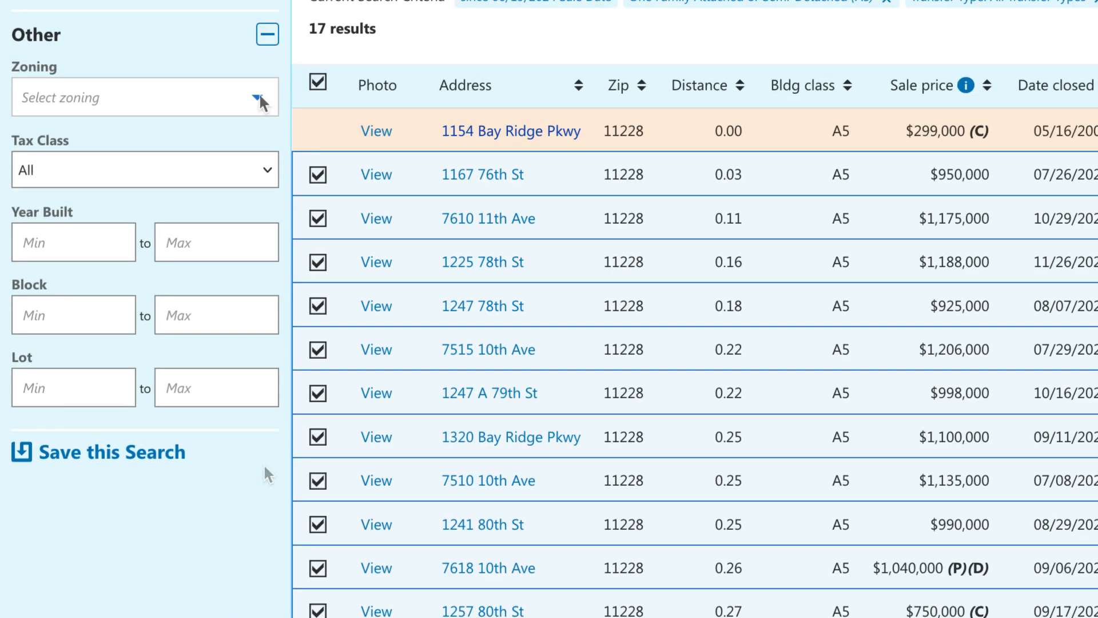
{"action": "left_click", "coordinate": [194, 179]}
{"action": "left_click", "coordinate": [199, 235]}
{"action": "left_click", "coordinate": [265, 169]}
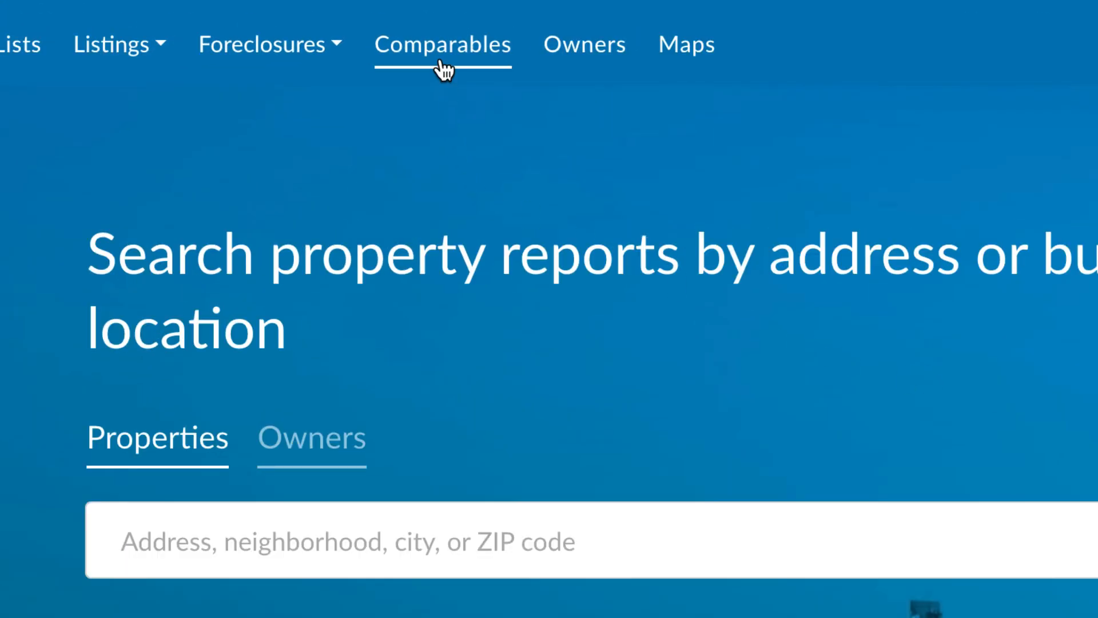
{"action": "left_click", "coordinate": [443, 70]}
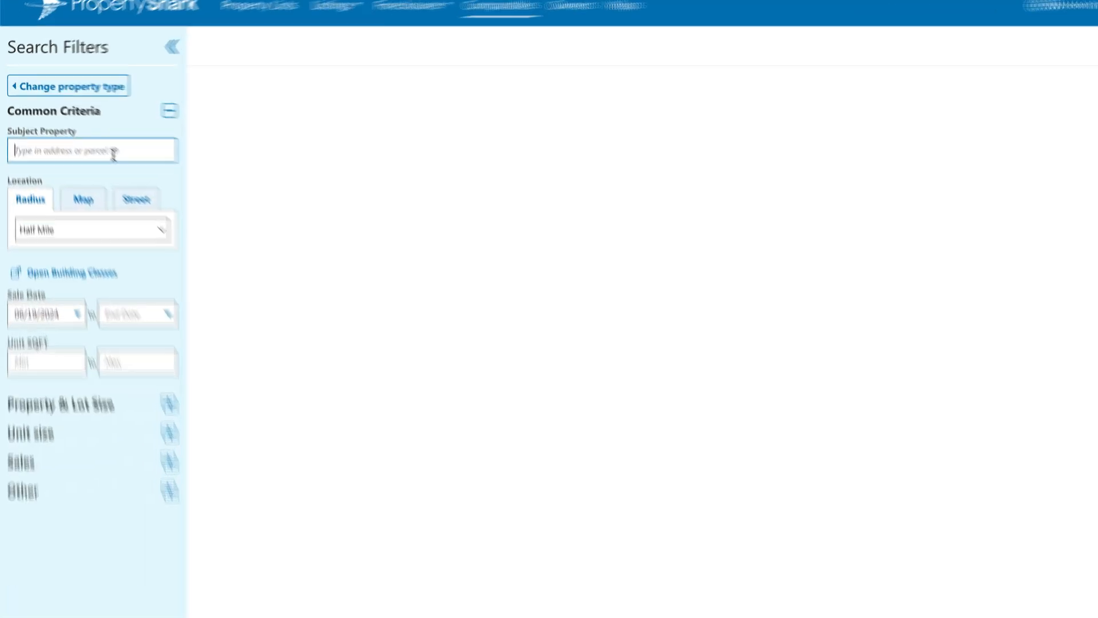
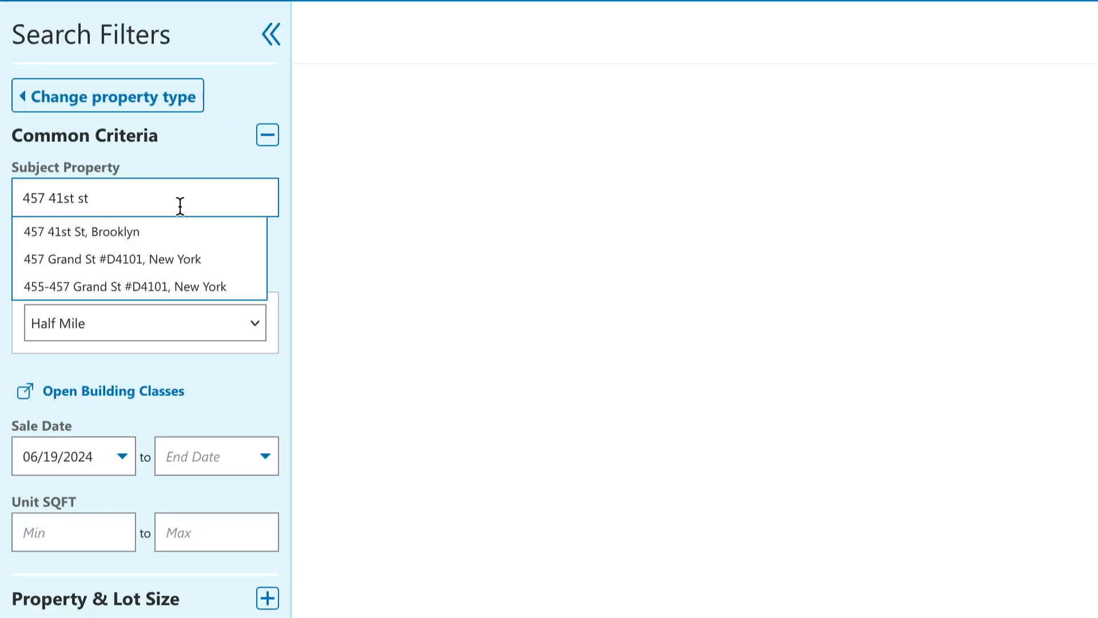
{"action": "left_click", "coordinate": [194, 234]}
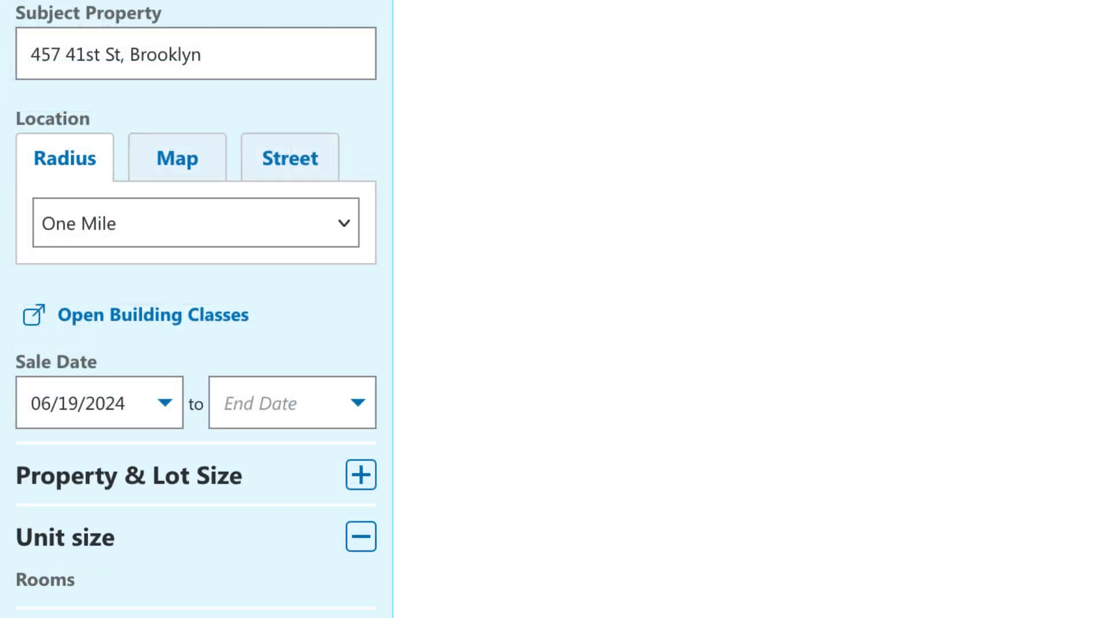
{"action": "scroll", "coordinate": [351, 563], "scroll_direction": "down", "scroll_amount": 3}
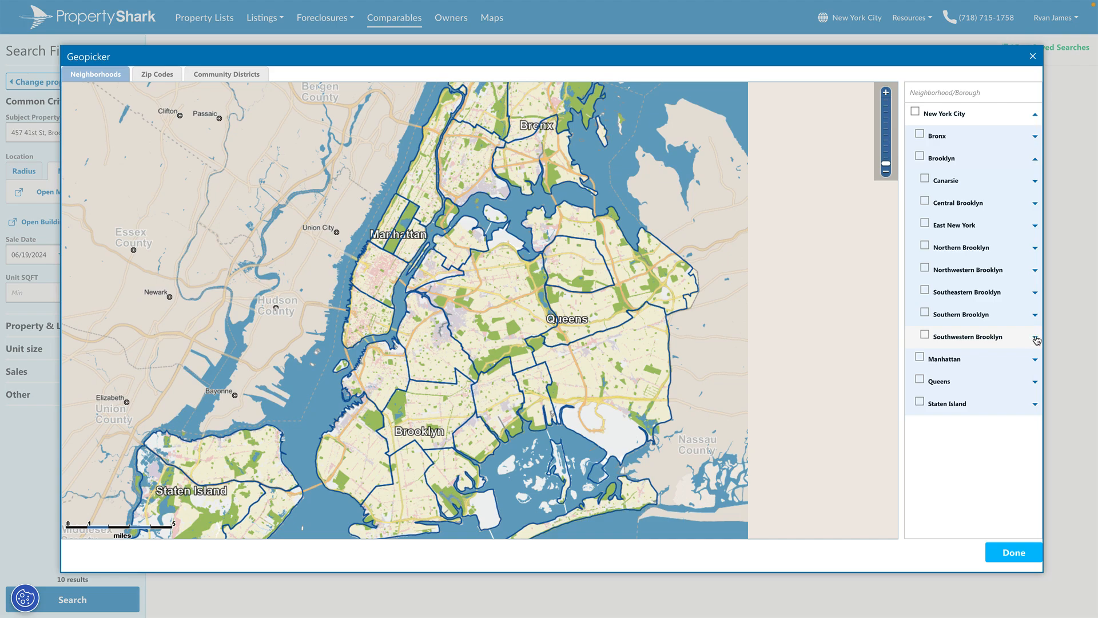
{"action": "left_click", "coordinate": [1036, 339]}
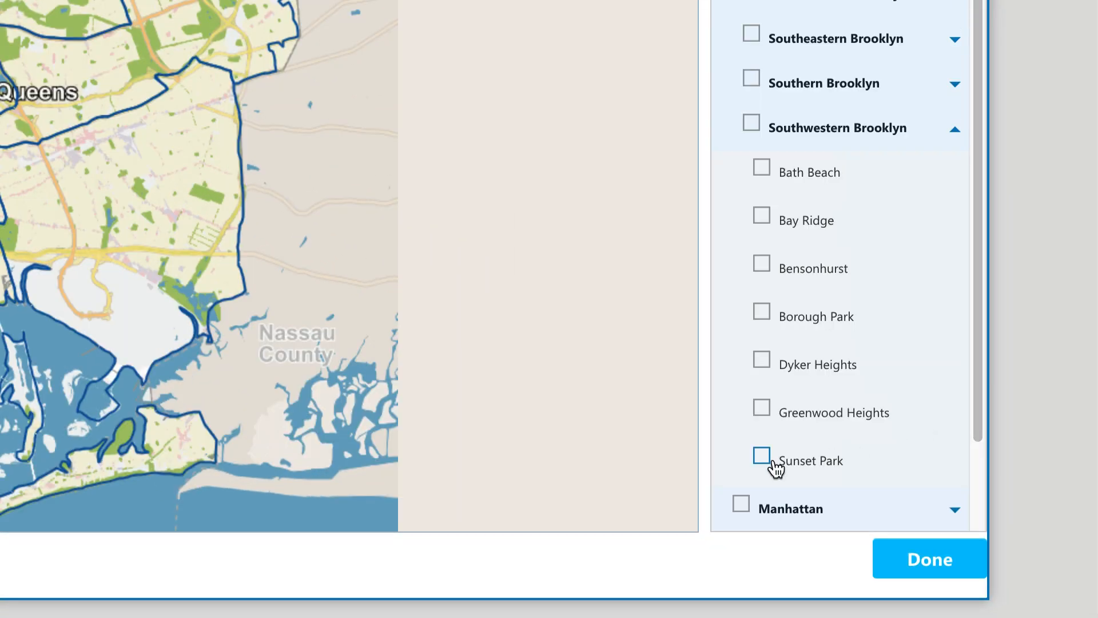
{"action": "left_click", "coordinate": [773, 462]}
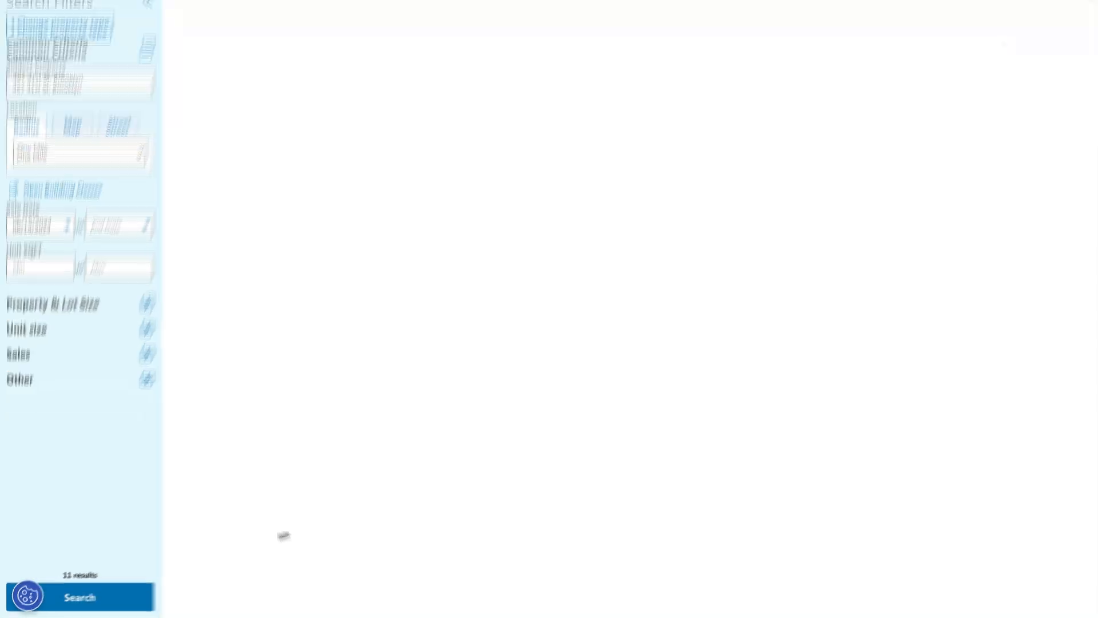
{"action": "left_click", "coordinate": [189, 586]}
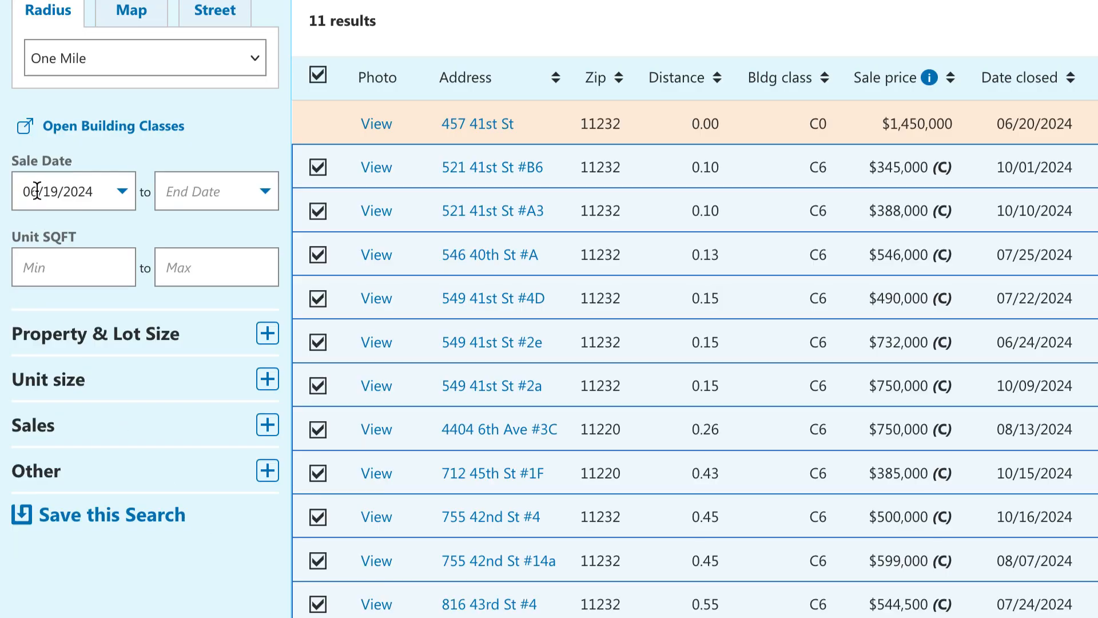
{"action": "left_click", "coordinate": [35, 191]}
{"action": "type", "text": "08"}
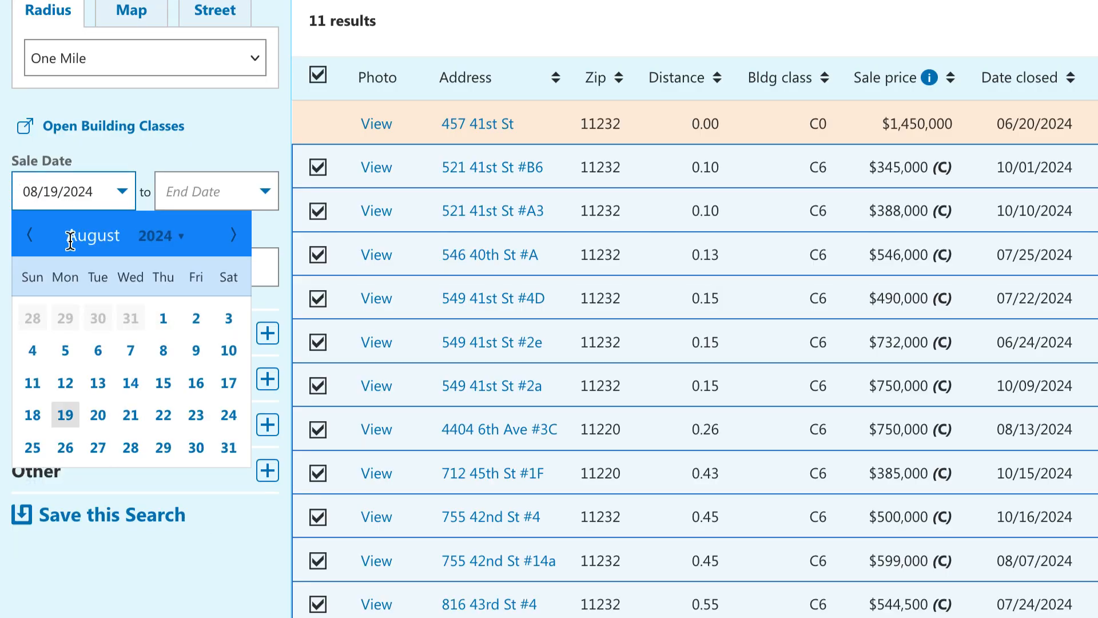
{"action": "left_click", "coordinate": [69, 603]}
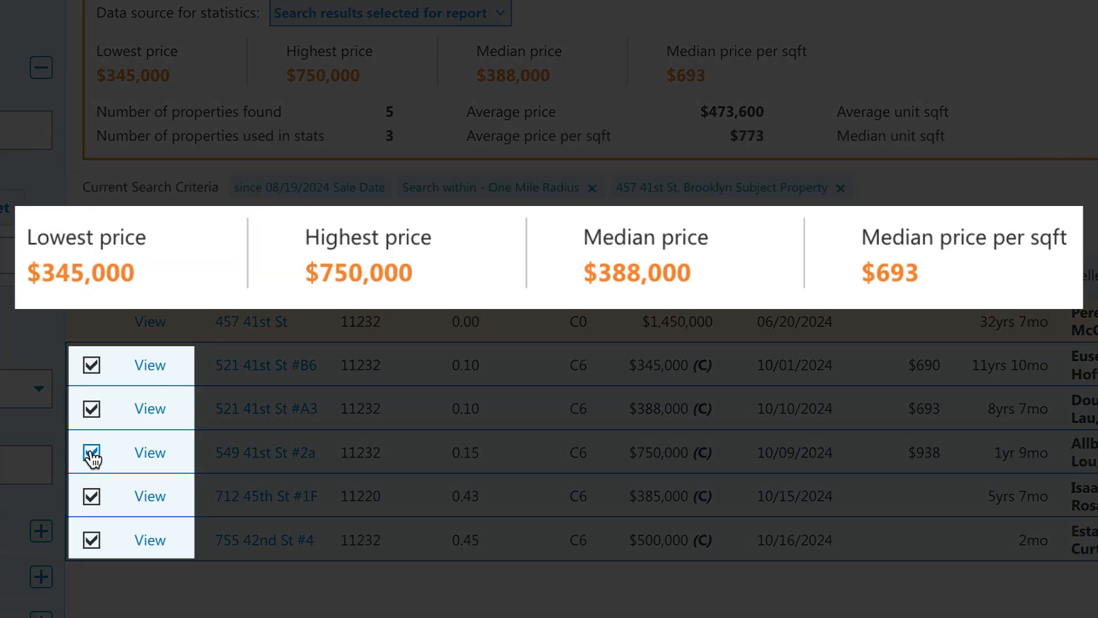
{"action": "left_click", "coordinate": [159, 293]}
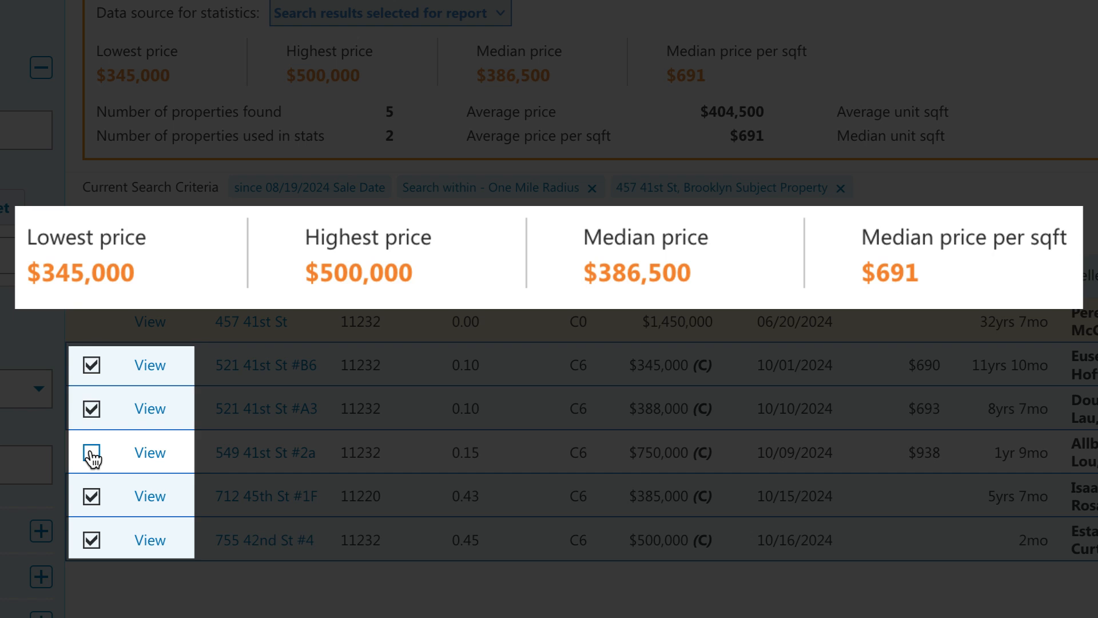
{"action": "left_click", "coordinate": [92, 366]}
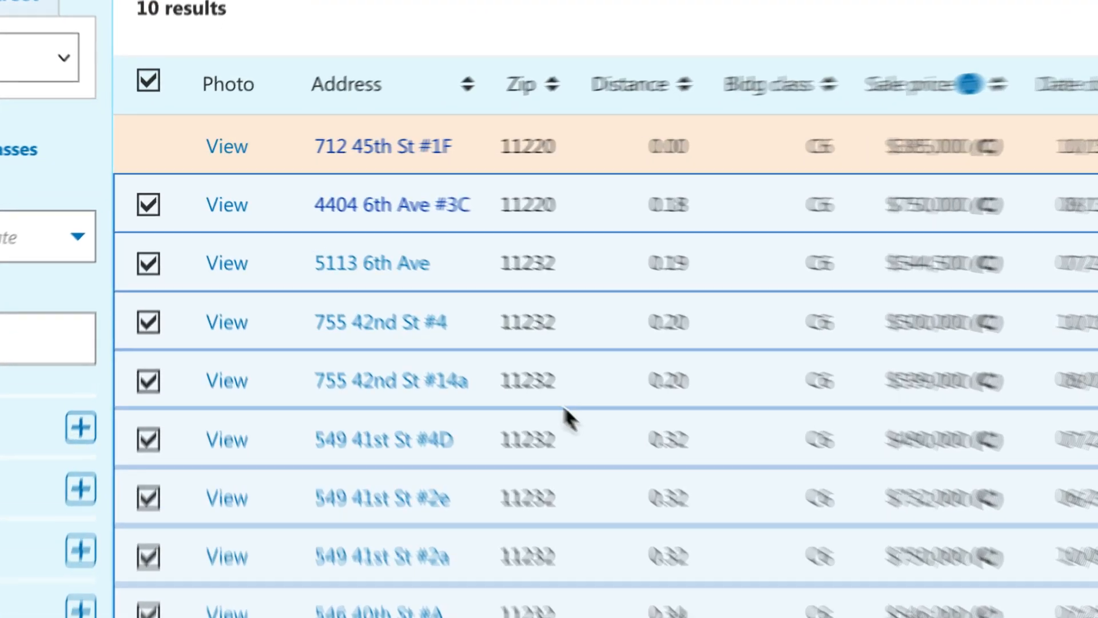
{"action": "left_click", "coordinate": [378, 278]}
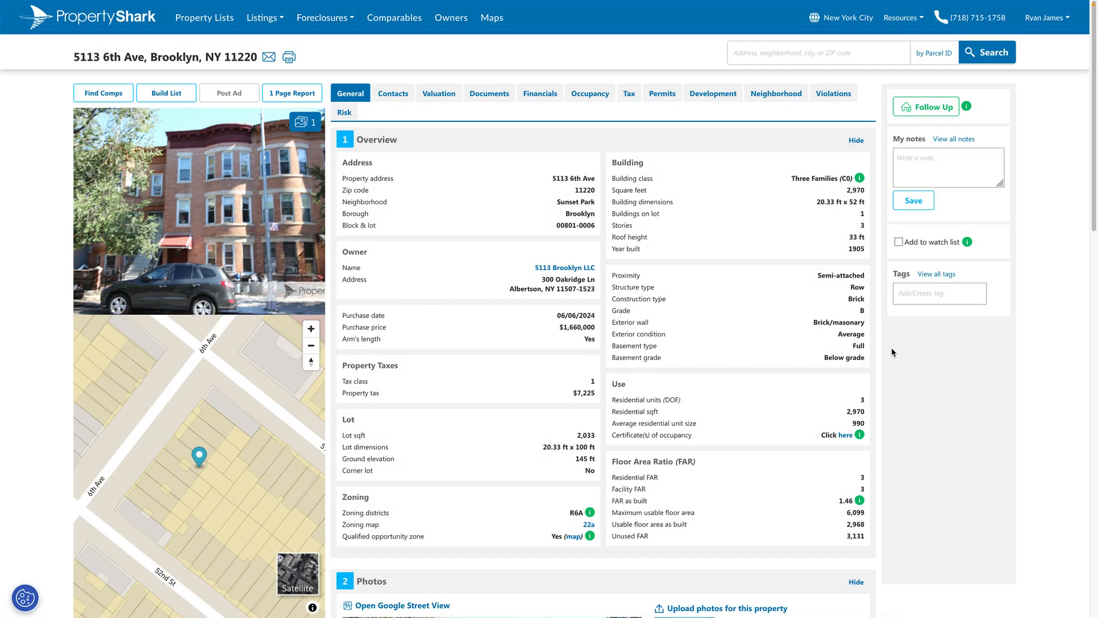
{"action": "left_click_drag", "start_coordinate": [1094, 229], "coordinate": [1095, 198]}
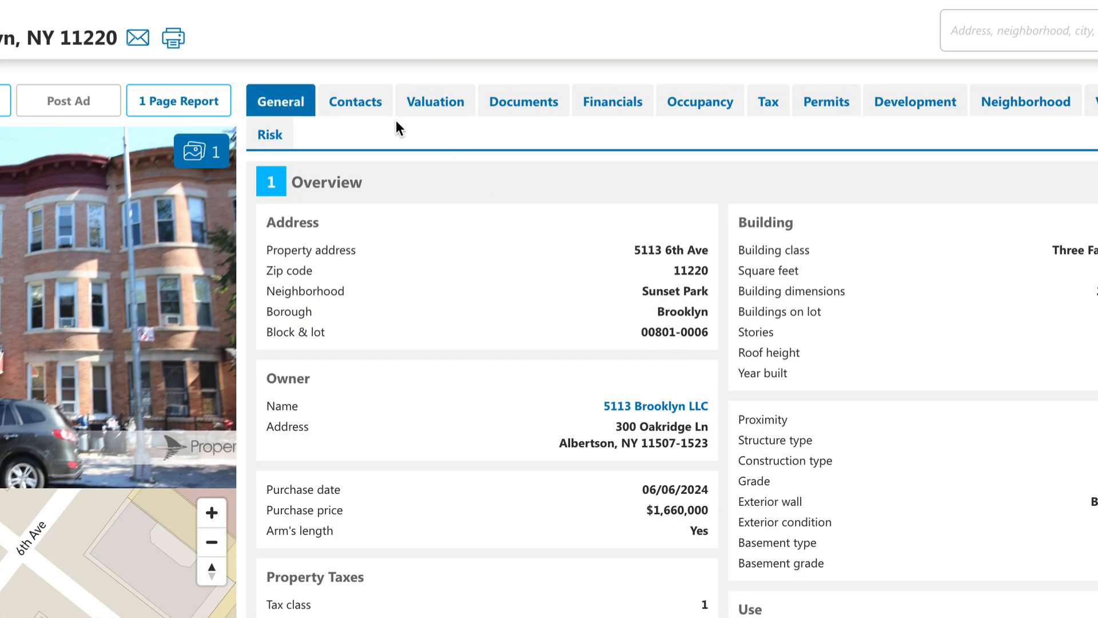
{"action": "left_click", "coordinate": [369, 108]}
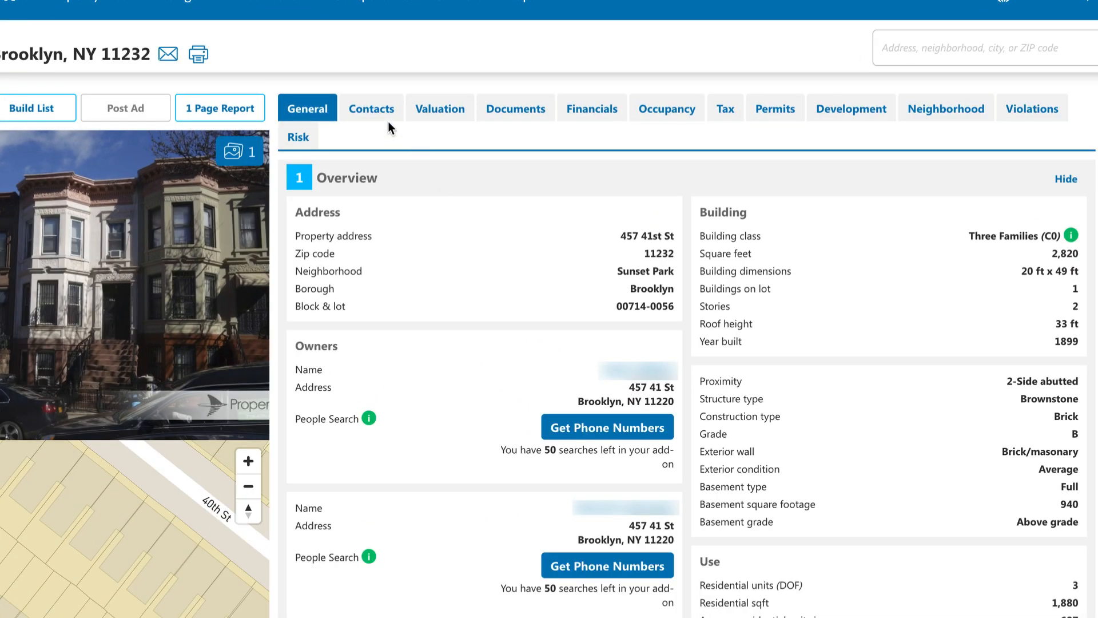
{"action": "left_click", "coordinate": [385, 120]}
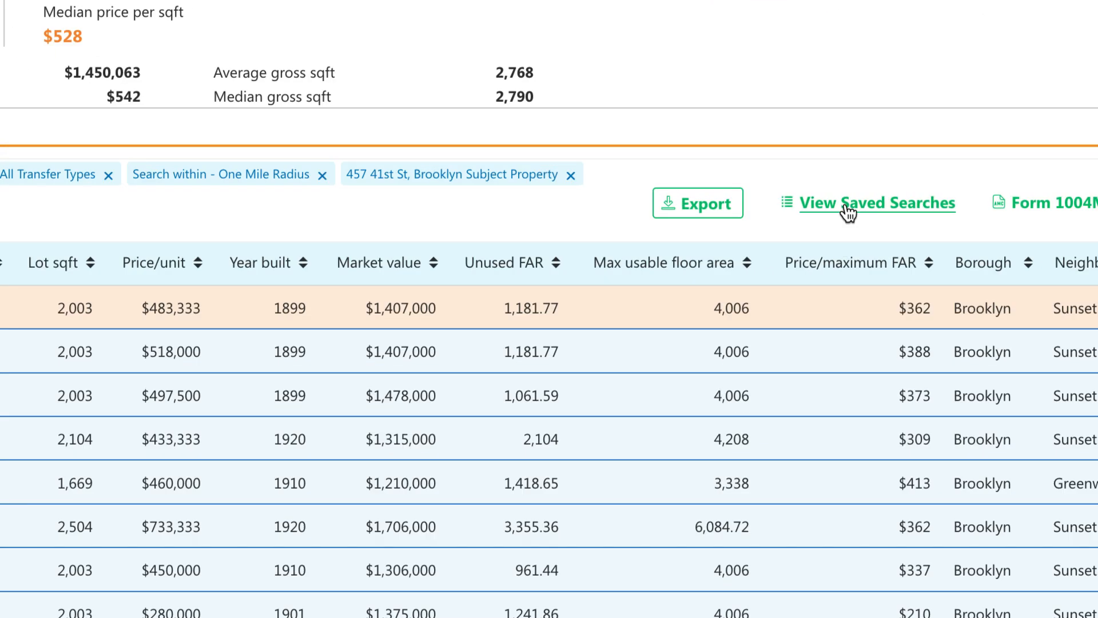
Check the export formats, then hide the Has garage column in Manage columns.
{"action": "left_click", "coordinate": [718, 215]}
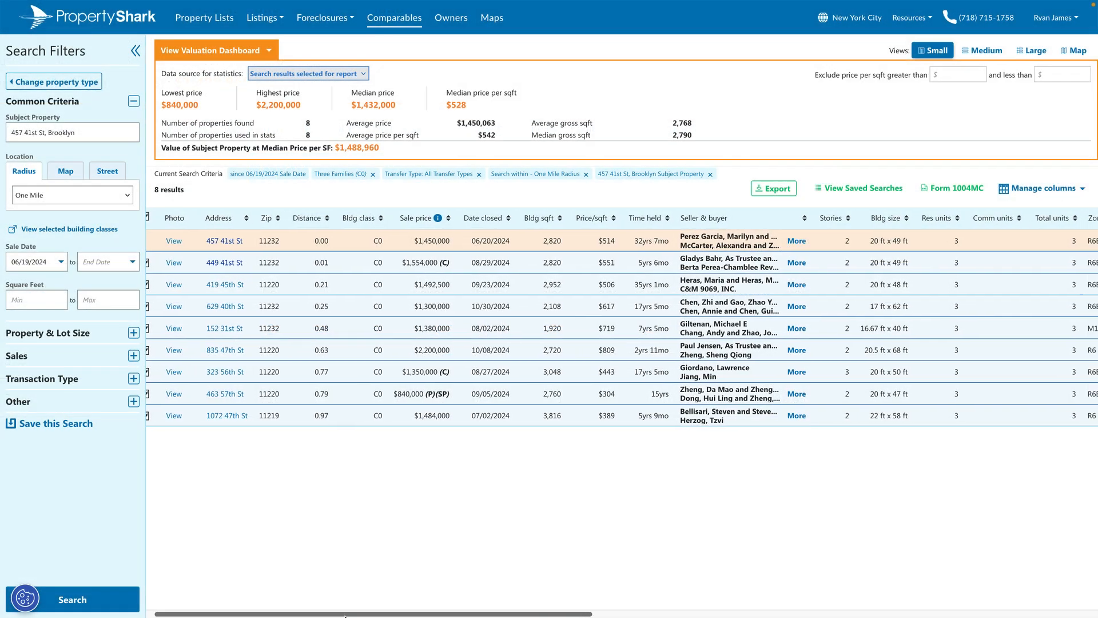
{"action": "left_click_drag", "start_coordinate": [329, 614], "coordinate": [922, 605]}
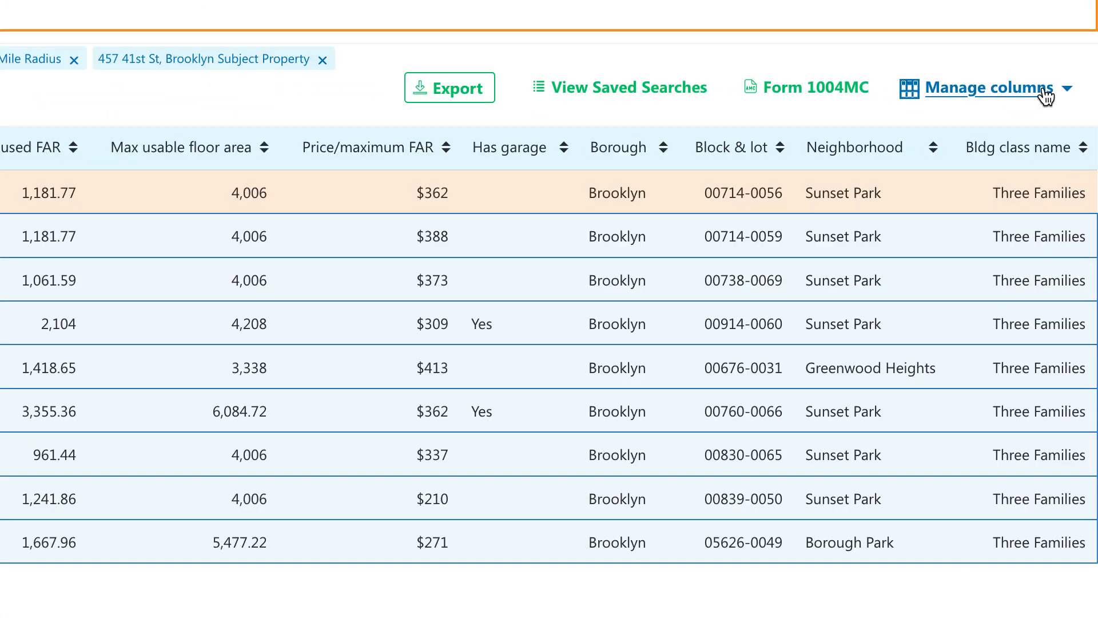
{"action": "left_click", "coordinate": [1047, 97]}
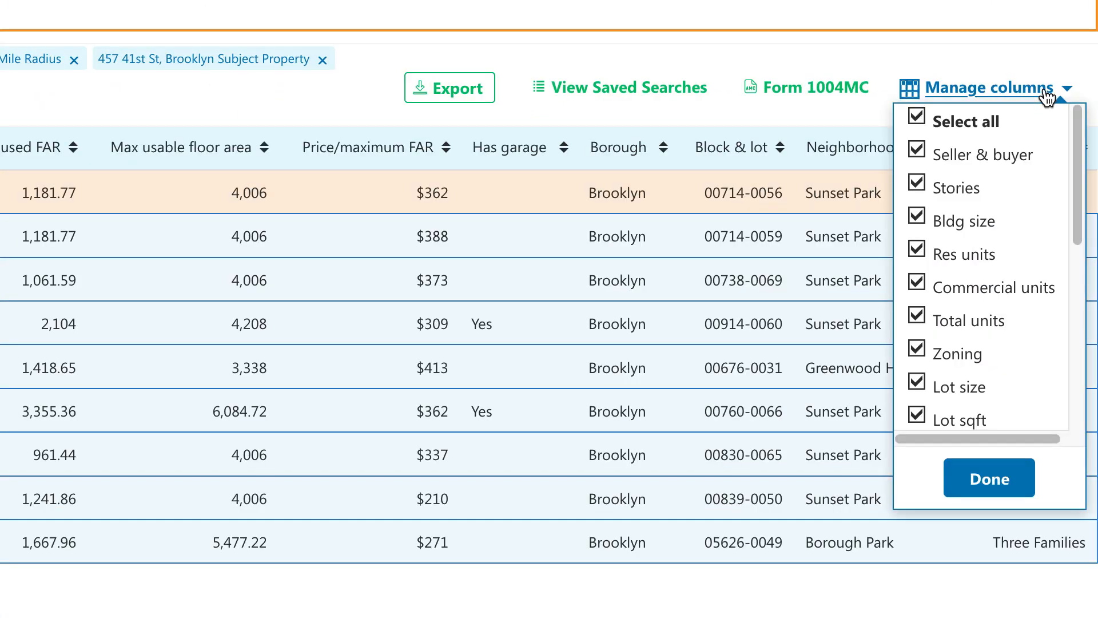
{"action": "scroll", "coordinate": [1078, 190], "scroll_direction": "down", "scroll_amount": 1}
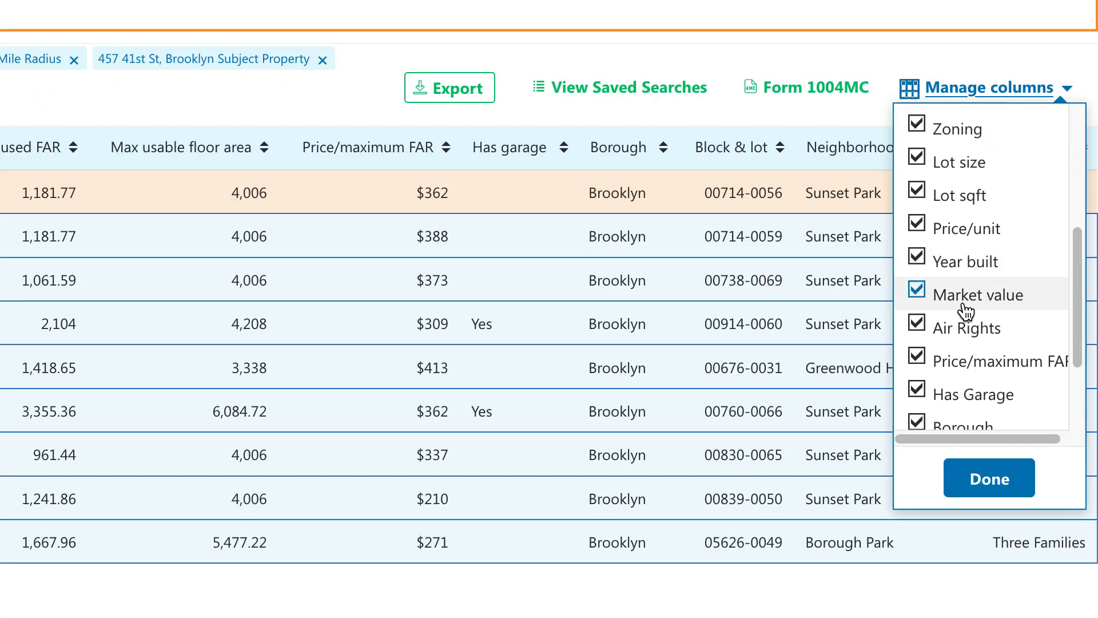
{"action": "left_click", "coordinate": [917, 392]}
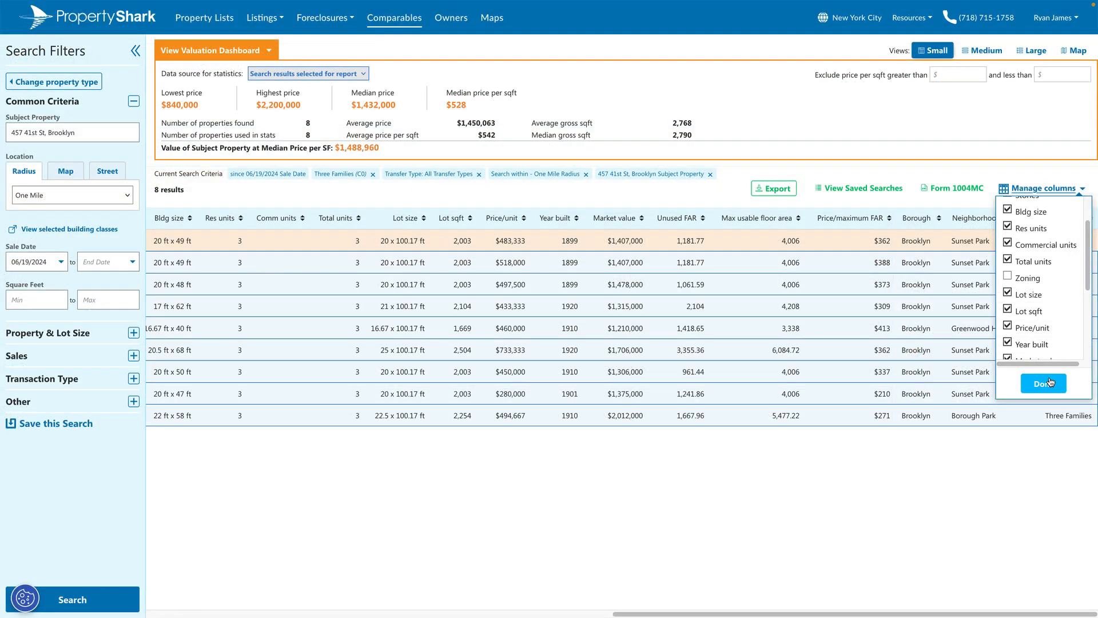
{"action": "left_click", "coordinate": [1049, 383]}
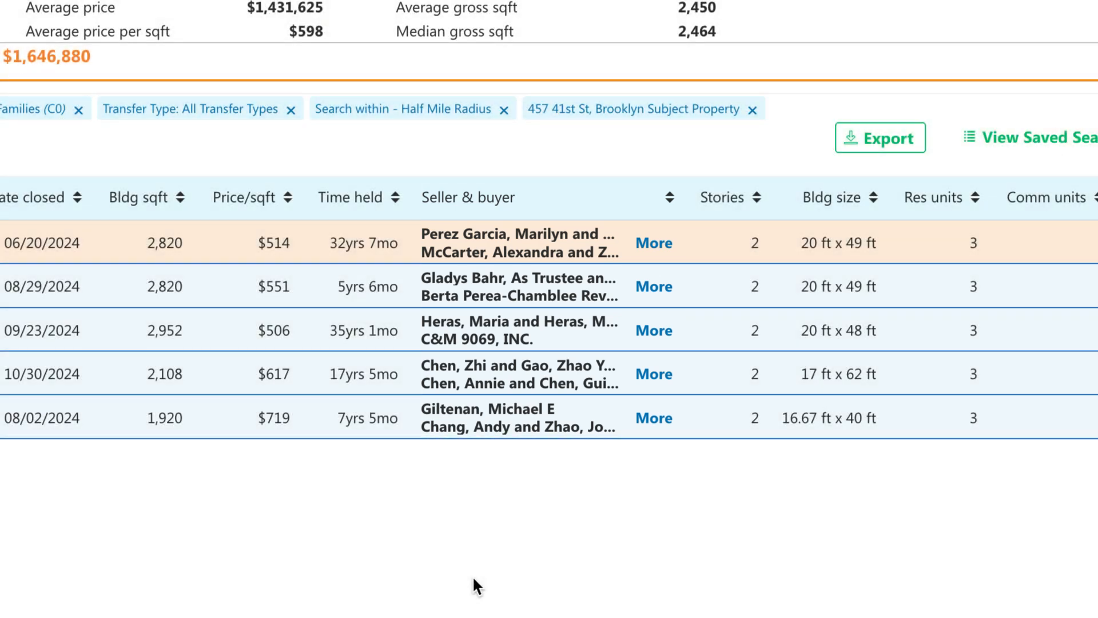
{"action": "left_click", "coordinate": [653, 287]}
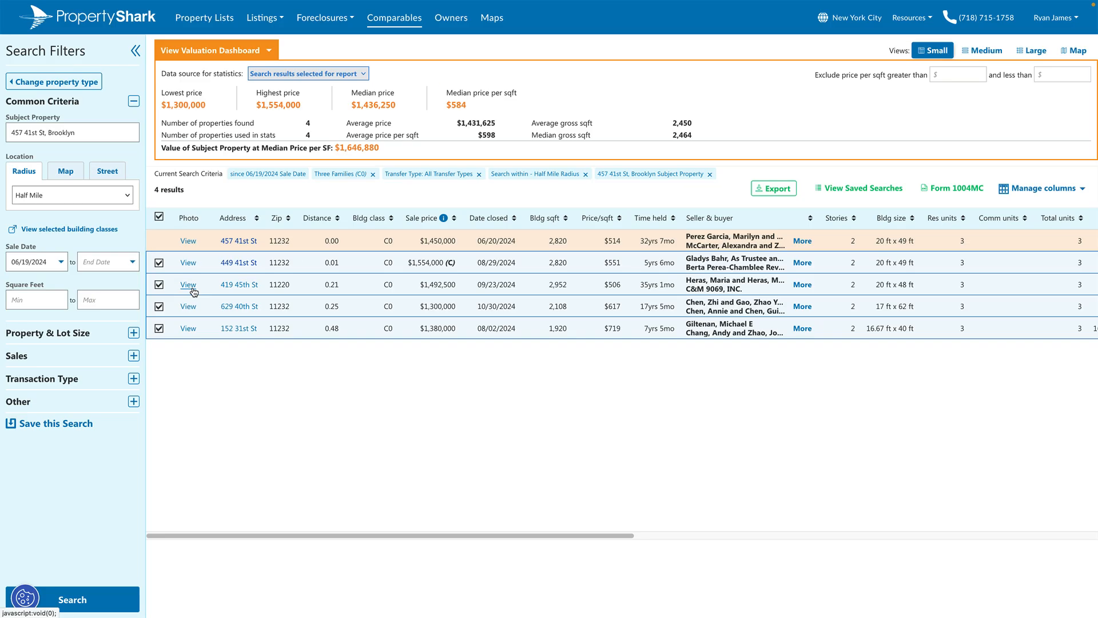
{"action": "left_click", "coordinate": [212, 308]}
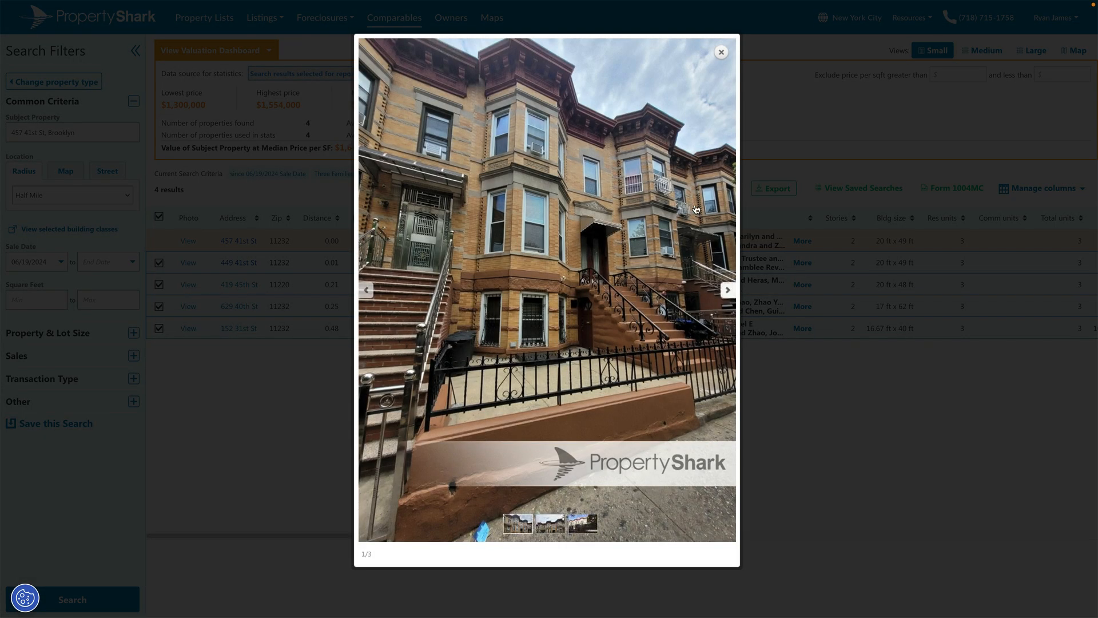
{"action": "left_click", "coordinate": [721, 53]}
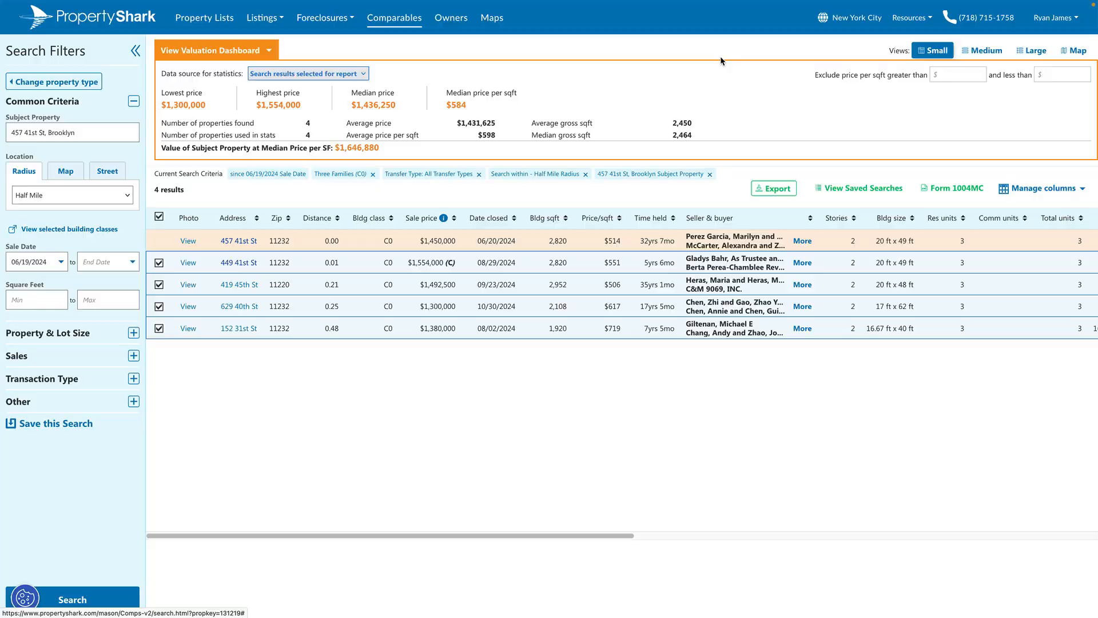